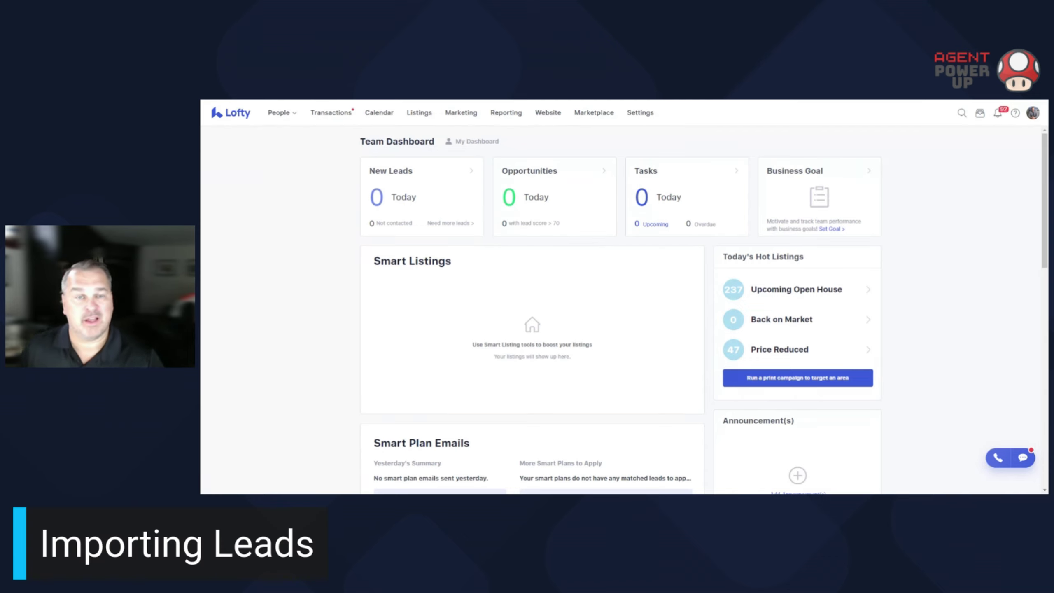
Open the lead import page from the people list and upload the leads file.
{"action": "mouse_move", "coordinate": [278, 112]}
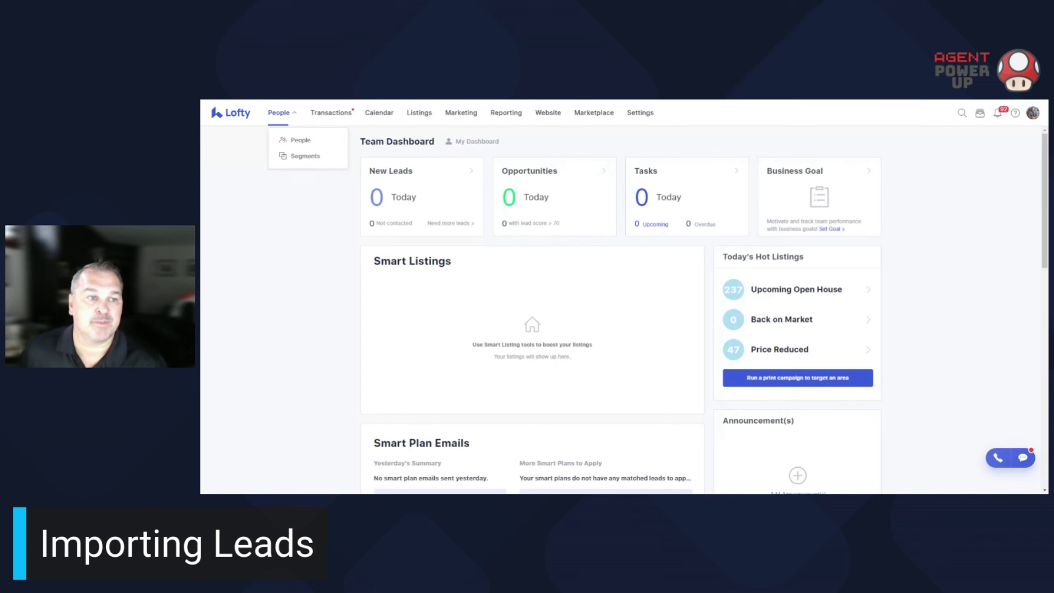
{"action": "left_click", "coordinate": [296, 143]}
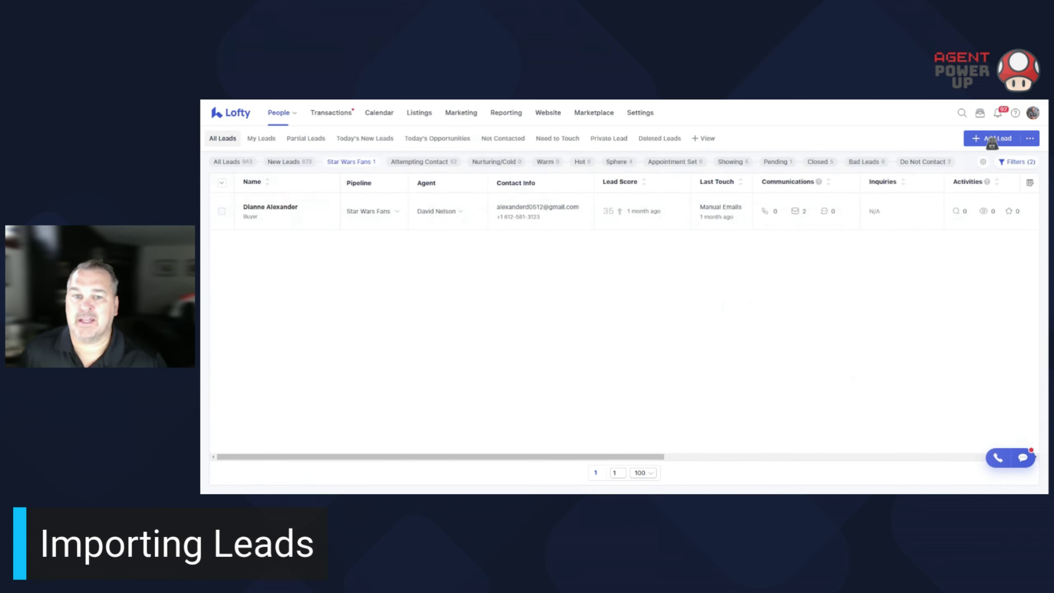
{"action": "left_click", "coordinate": [1032, 142]}
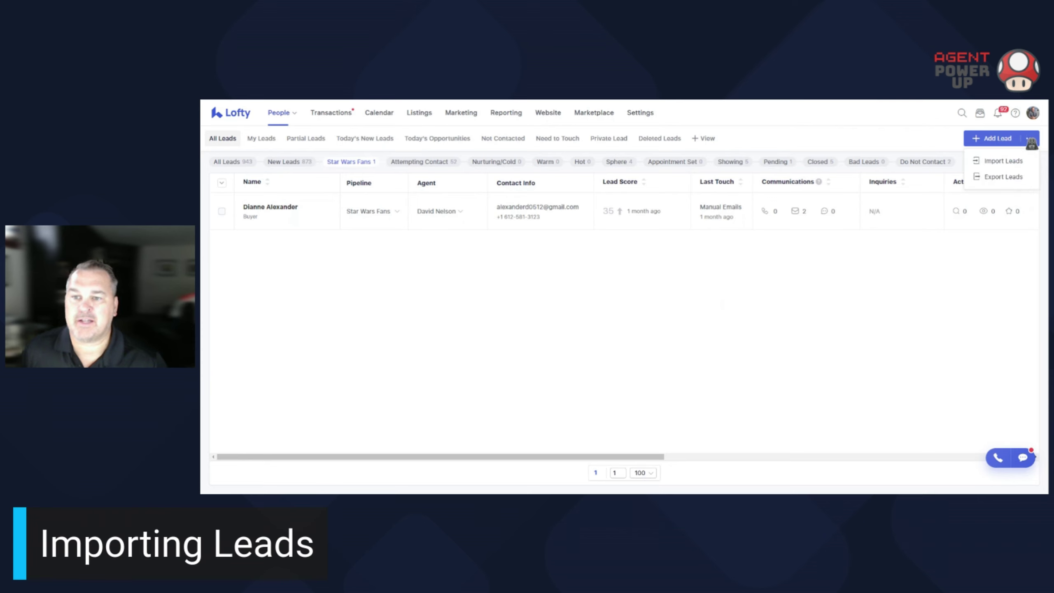
{"action": "left_click", "coordinate": [1017, 162]}
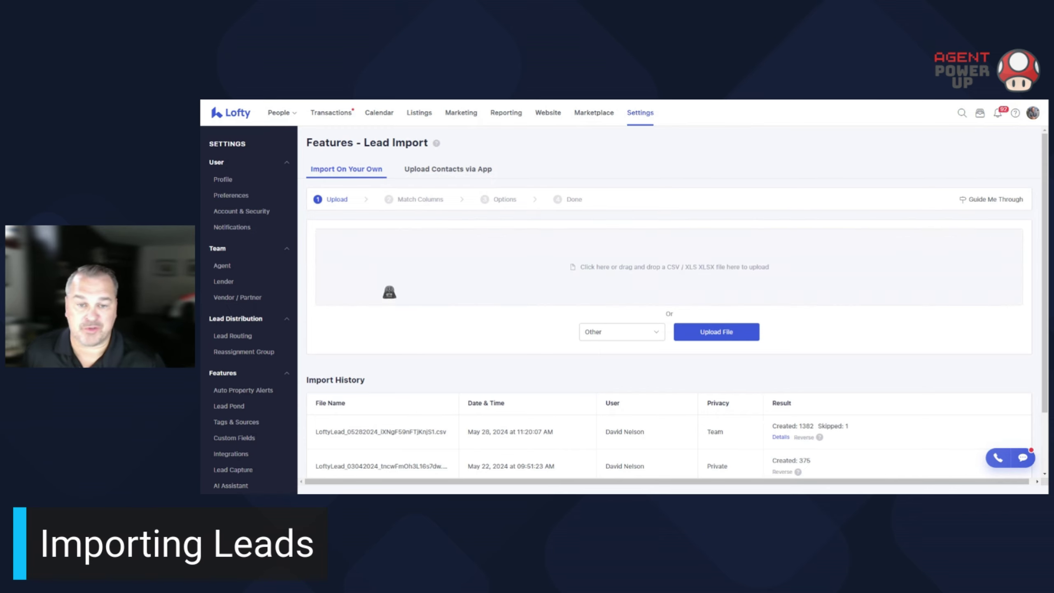
{"action": "left_click", "coordinate": [726, 335]}
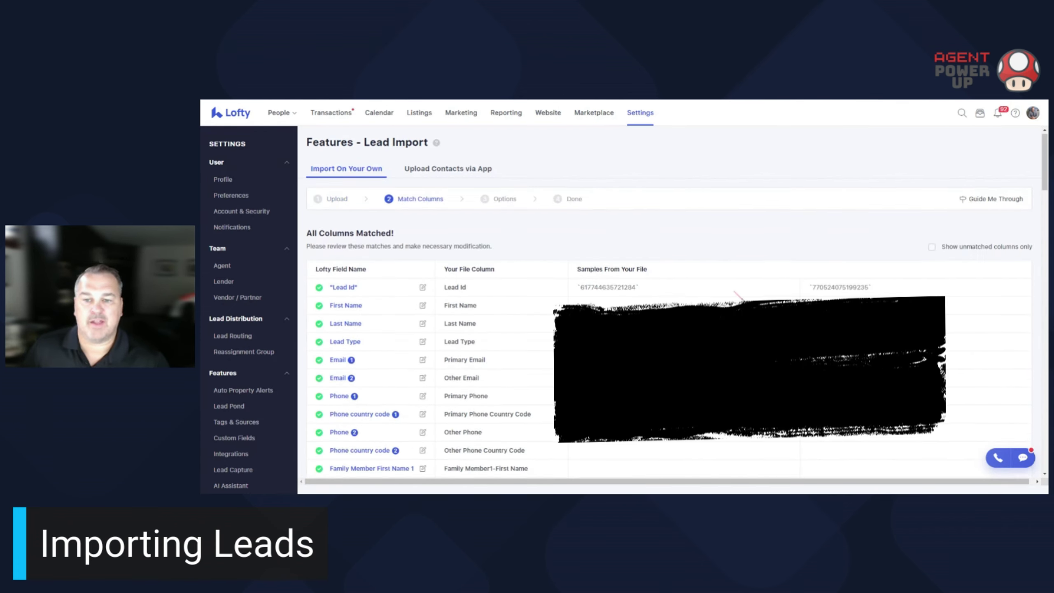
Review the matched columns and inspect the field choices for the Family Member1-First Name column.
{"action": "scroll", "coordinate": [451, 345], "scroll_direction": "down", "scroll_amount": 1}
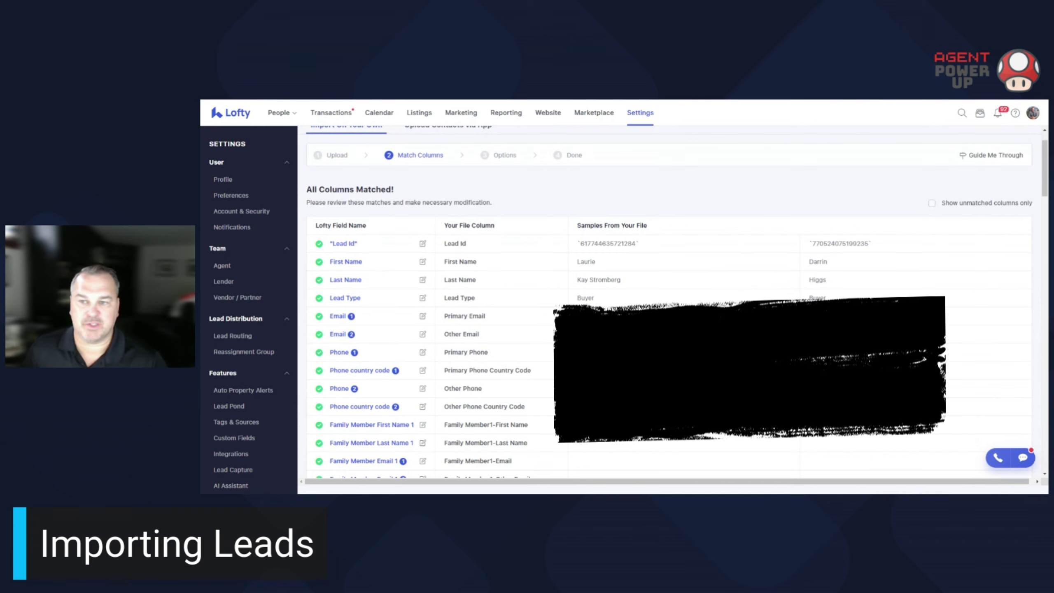
{"action": "scroll", "coordinate": [668, 303], "scroll_direction": "up", "scroll_amount": 1}
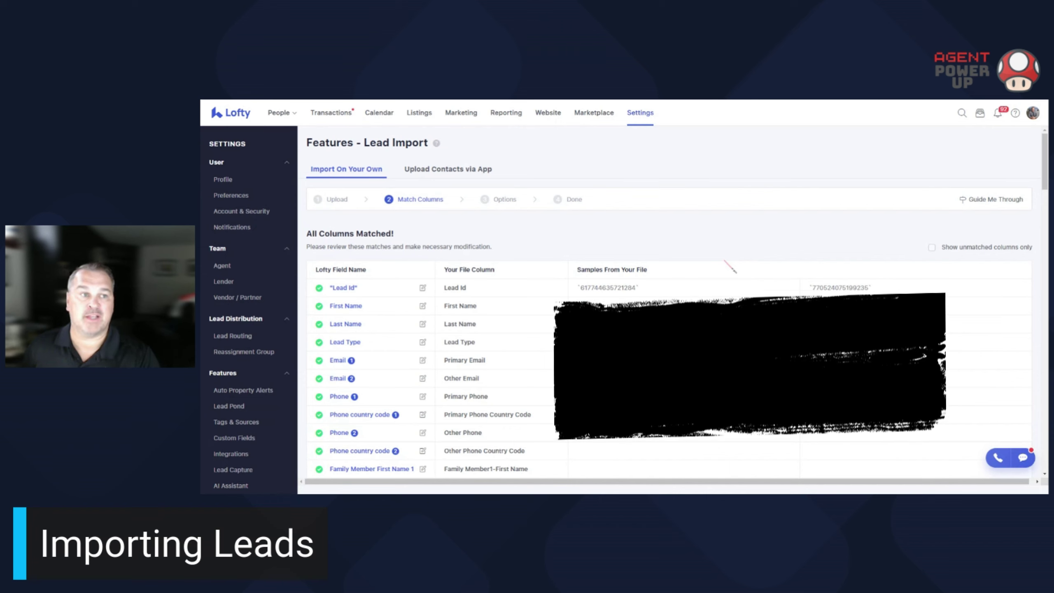
{"action": "scroll", "coordinate": [731, 266], "scroll_direction": "down", "scroll_amount": 2}
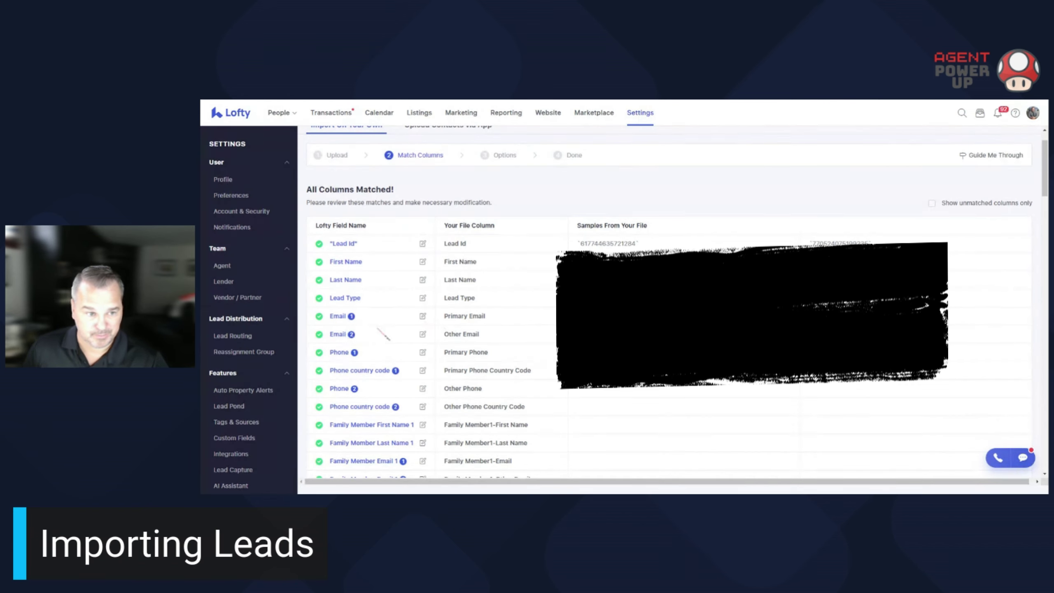
{"action": "scroll", "coordinate": [390, 356], "scroll_direction": "down", "scroll_amount": 5}
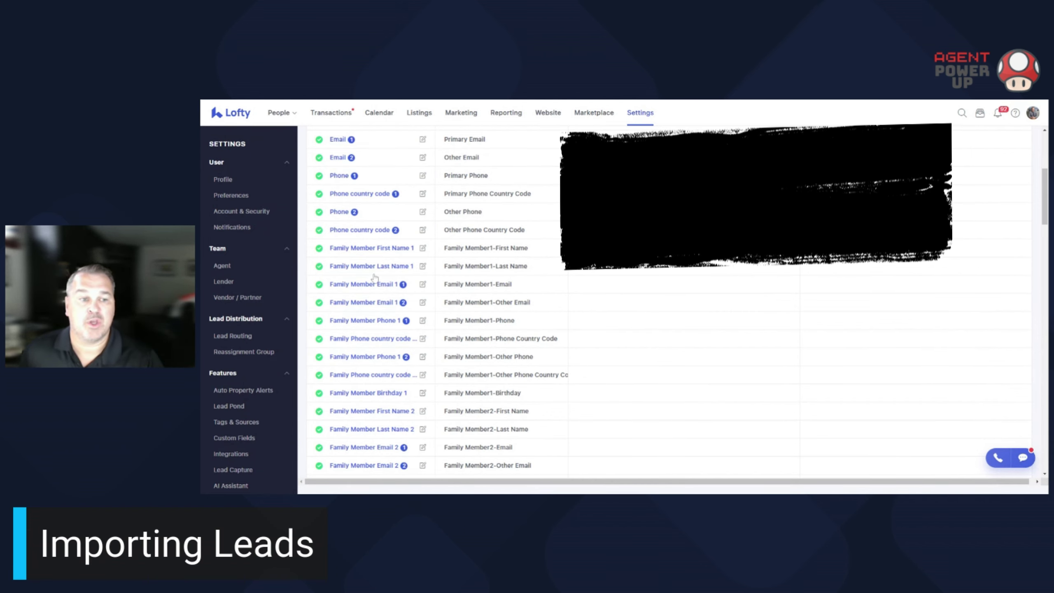
{"action": "left_click", "coordinate": [392, 251]}
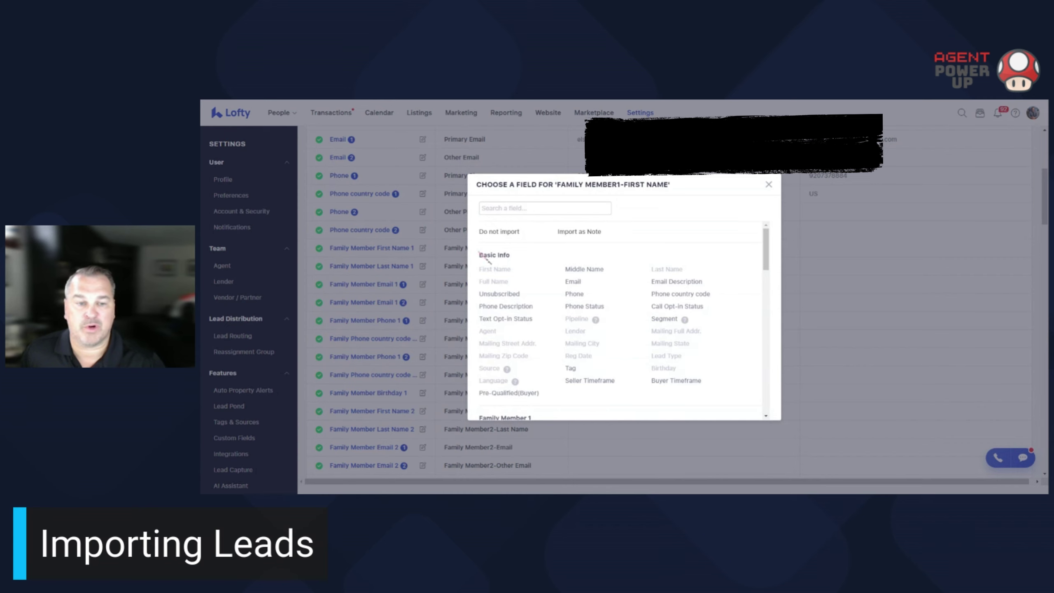
{"action": "scroll", "coordinate": [550, 288], "scroll_direction": "down", "scroll_amount": 2}
{"action": "scroll", "coordinate": [548, 390], "scroll_direction": "down", "scroll_amount": 2}
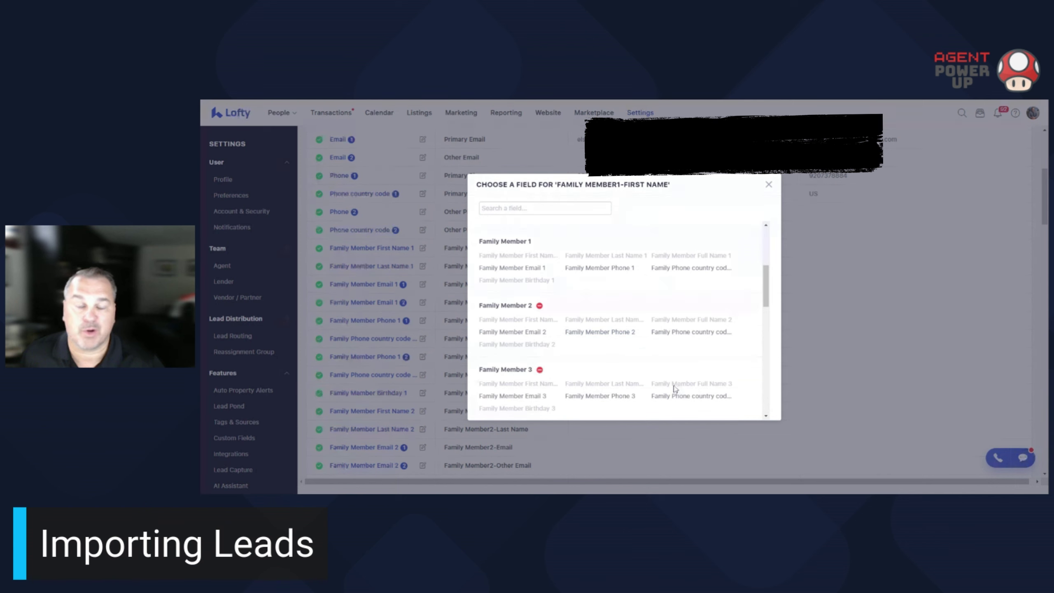
{"action": "left_click", "coordinate": [769, 185]}
Set the Family Member3-Last Name column to Do not import.
{"action": "scroll", "coordinate": [664, 275], "scroll_direction": "down", "scroll_amount": 5}
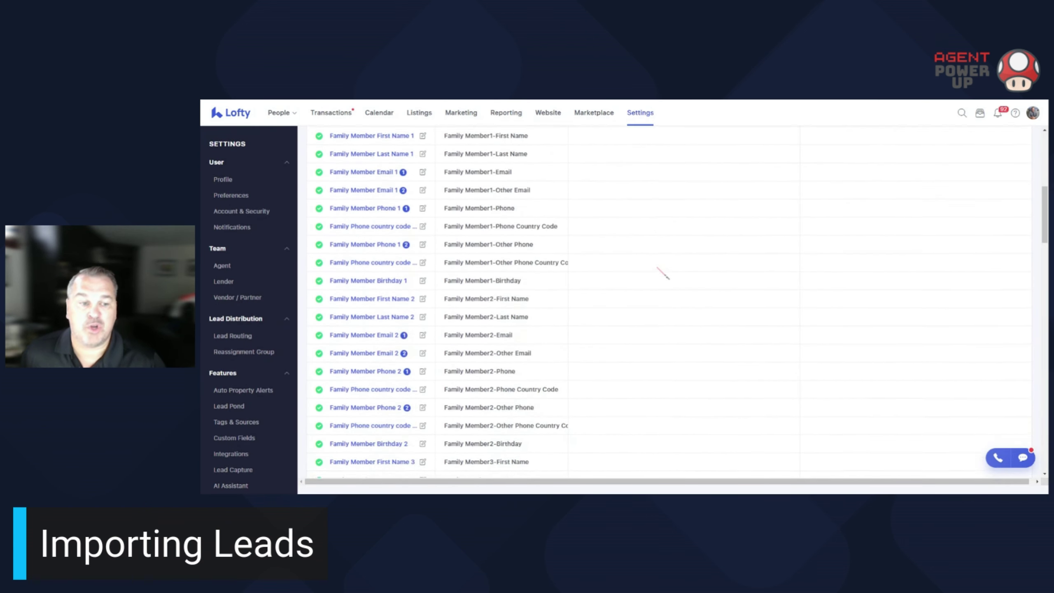
{"action": "scroll", "coordinate": [664, 275], "scroll_direction": "down", "scroll_amount": 3}
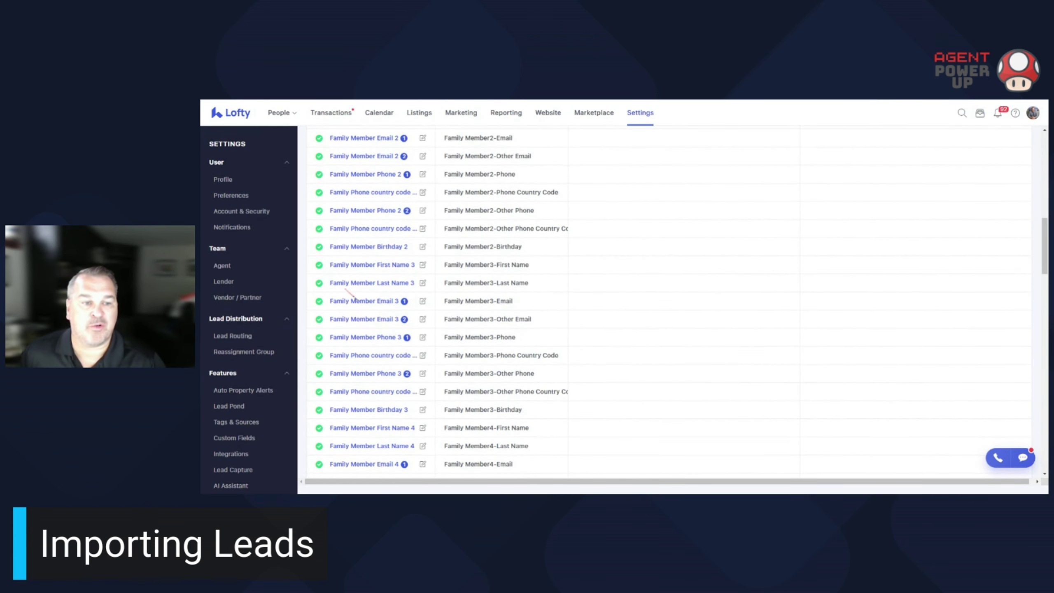
{"action": "left_click", "coordinate": [362, 284]}
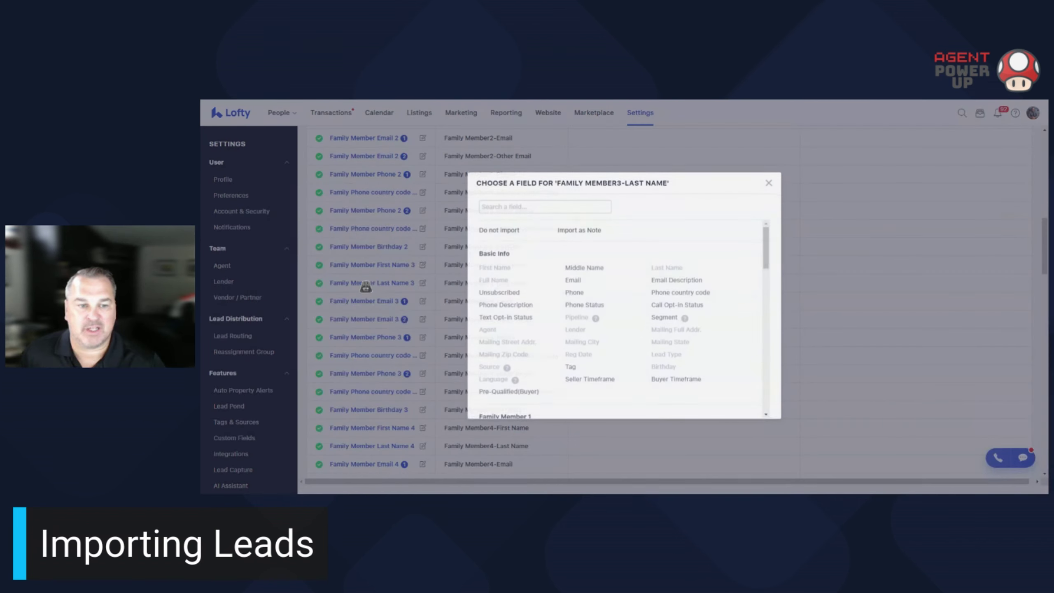
{"action": "left_click", "coordinate": [499, 232]}
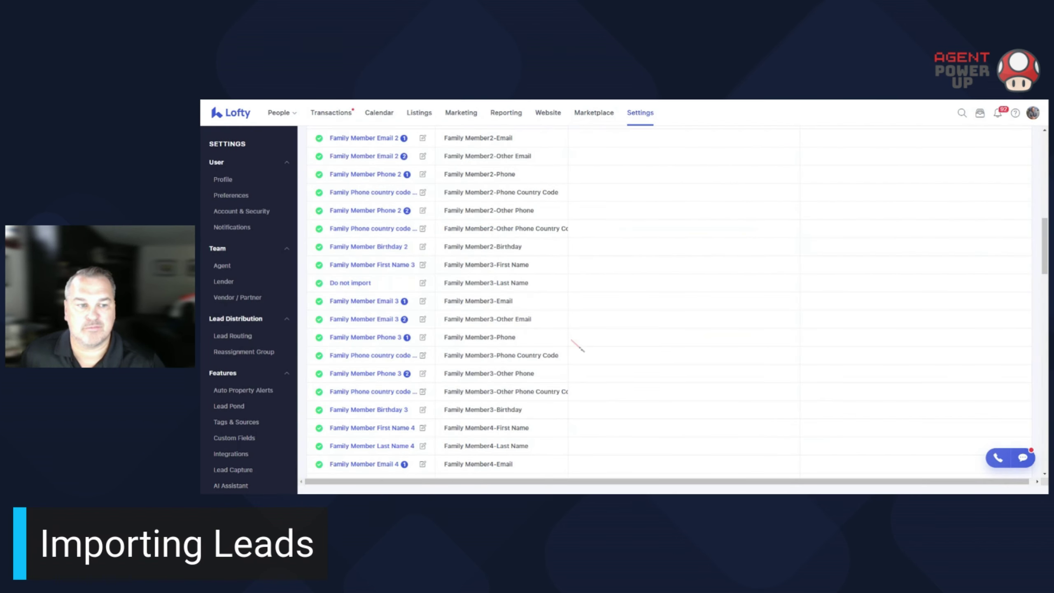
Inspect the field choices offered for the Family Member3-Email column and close them without choosing one.
{"action": "scroll", "coordinate": [575, 343], "scroll_direction": "down", "scroll_amount": 1}
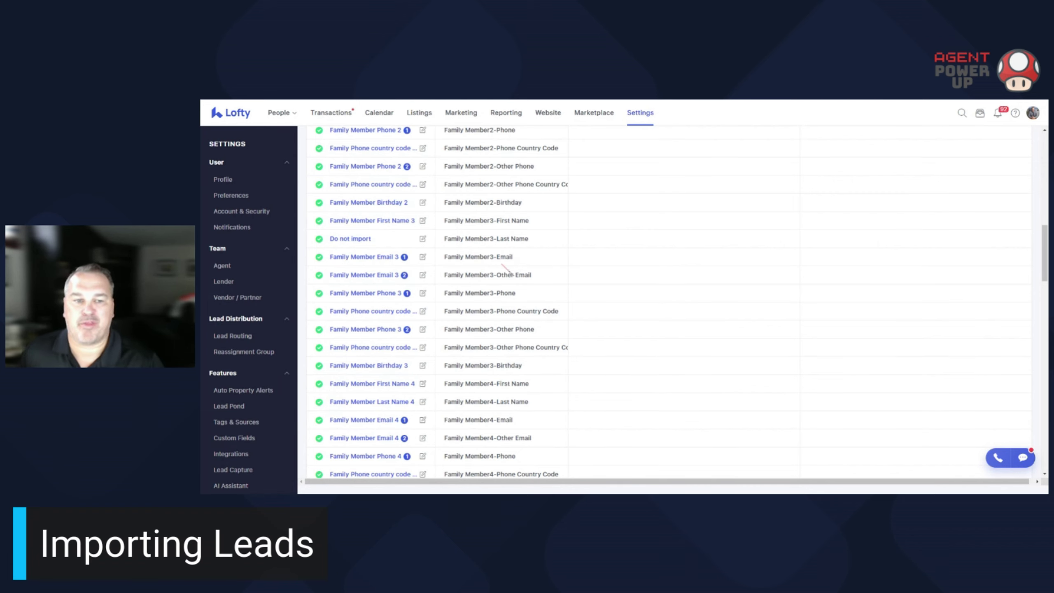
{"action": "left_click", "coordinate": [341, 257]}
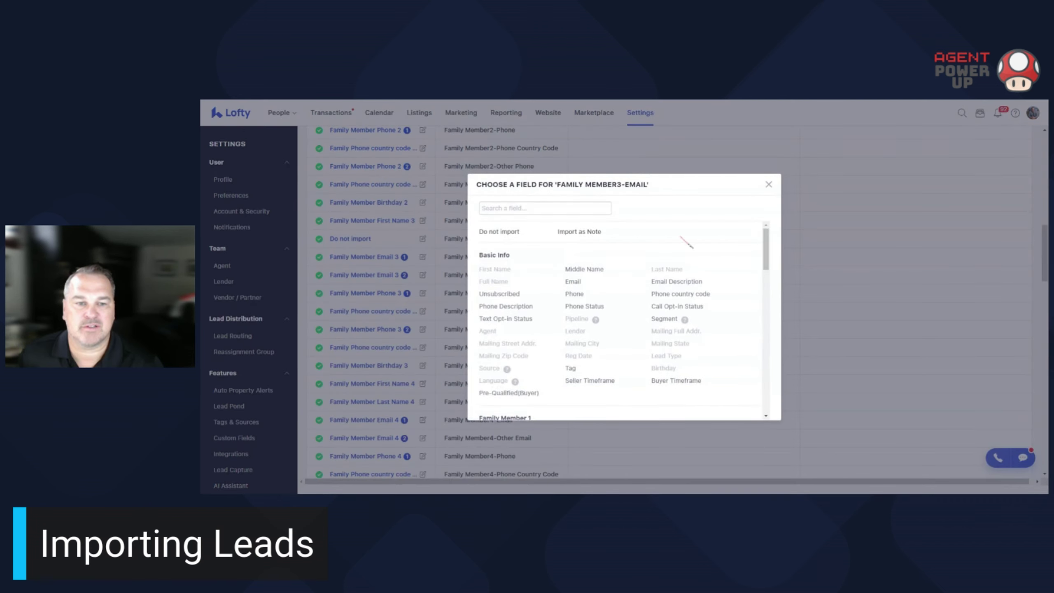
{"action": "left_click", "coordinate": [770, 189]}
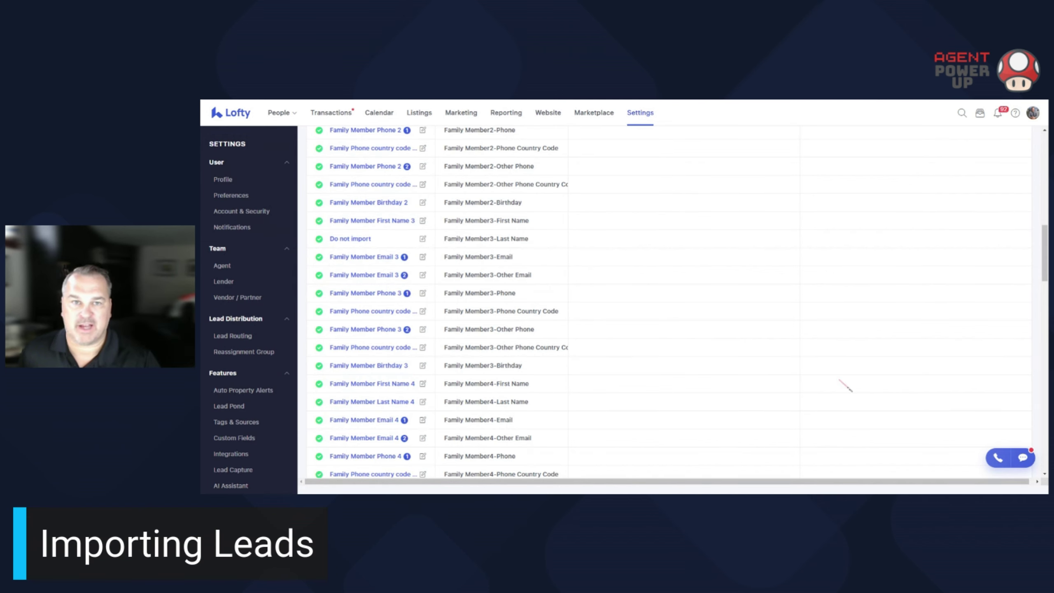
Review the remaining column matches through the note columns and proceed to the import options.
{"action": "scroll", "coordinate": [832, 382], "scroll_direction": "down", "scroll_amount": 15}
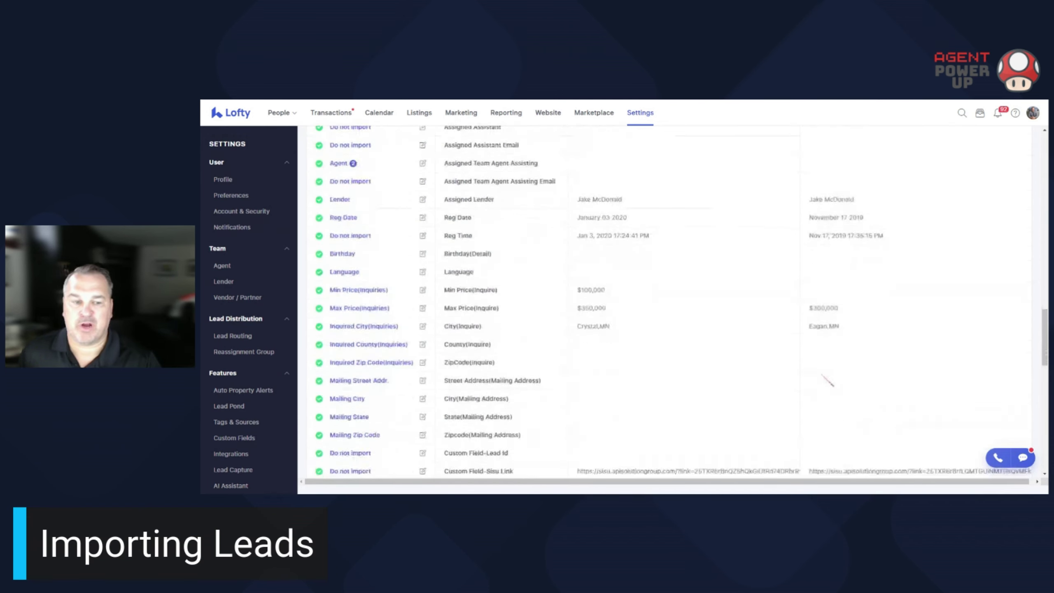
{"action": "scroll", "coordinate": [828, 381], "scroll_direction": "down", "scroll_amount": 10}
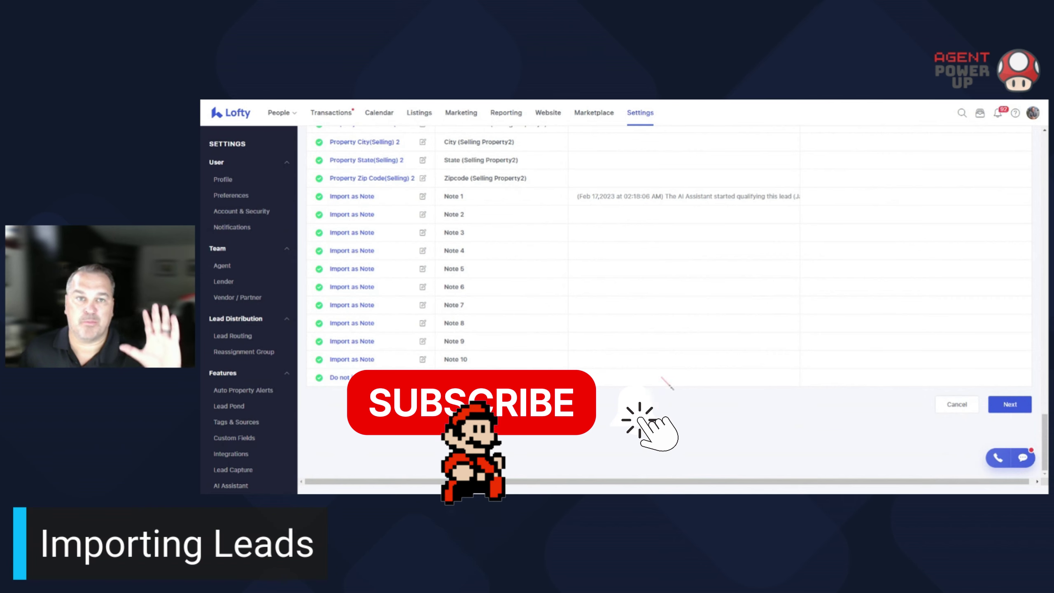
{"action": "scroll", "coordinate": [513, 337], "scroll_direction": "up", "scroll_amount": 3}
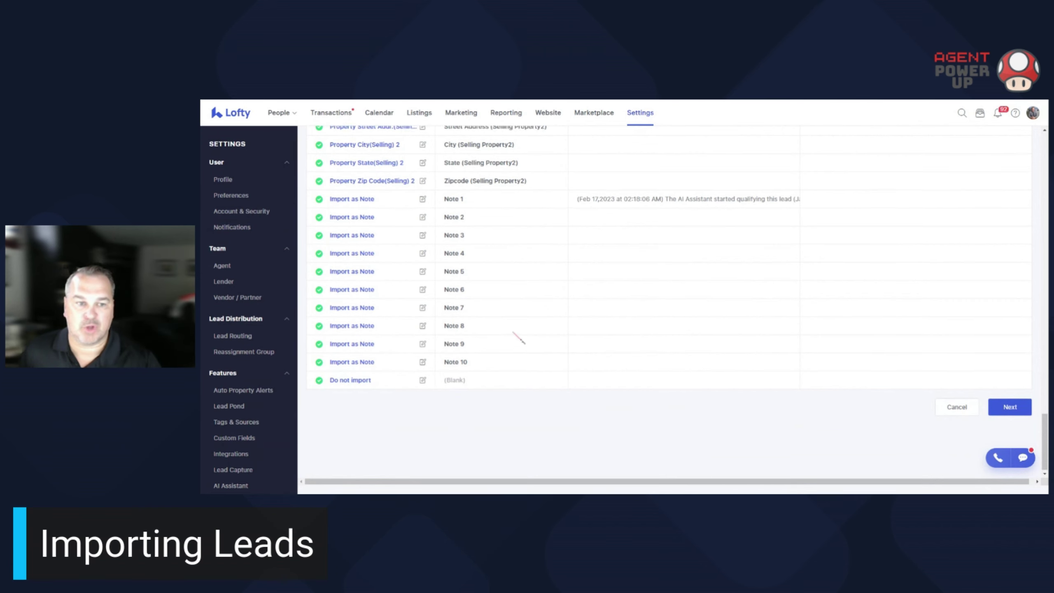
{"action": "scroll", "coordinate": [524, 373], "scroll_direction": "up", "scroll_amount": 10}
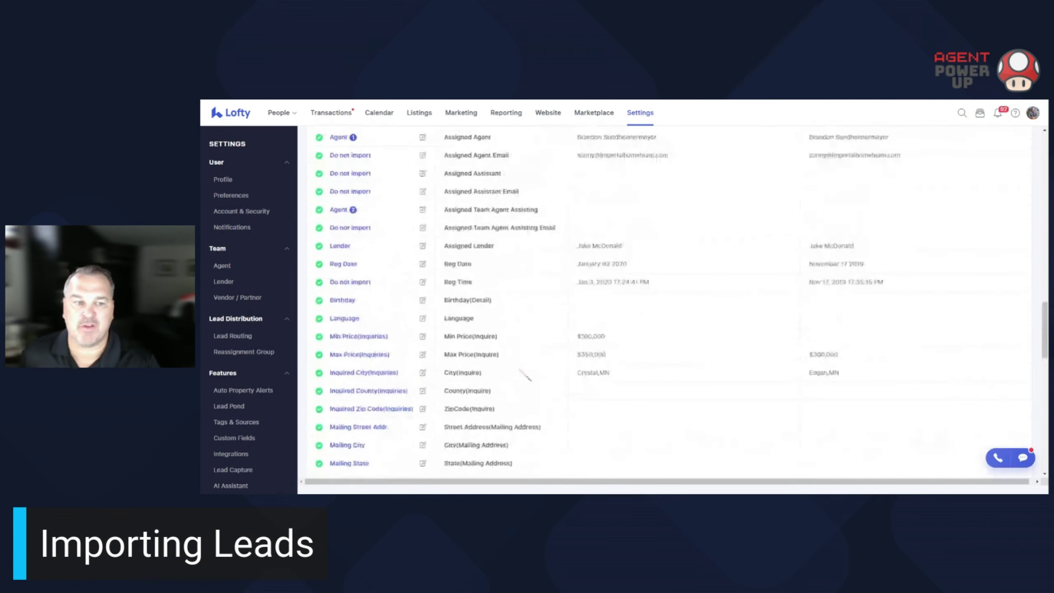
{"action": "scroll", "coordinate": [520, 369], "scroll_direction": "up", "scroll_amount": 5}
{"action": "scroll", "coordinate": [581, 366], "scroll_direction": "down", "scroll_amount": 12}
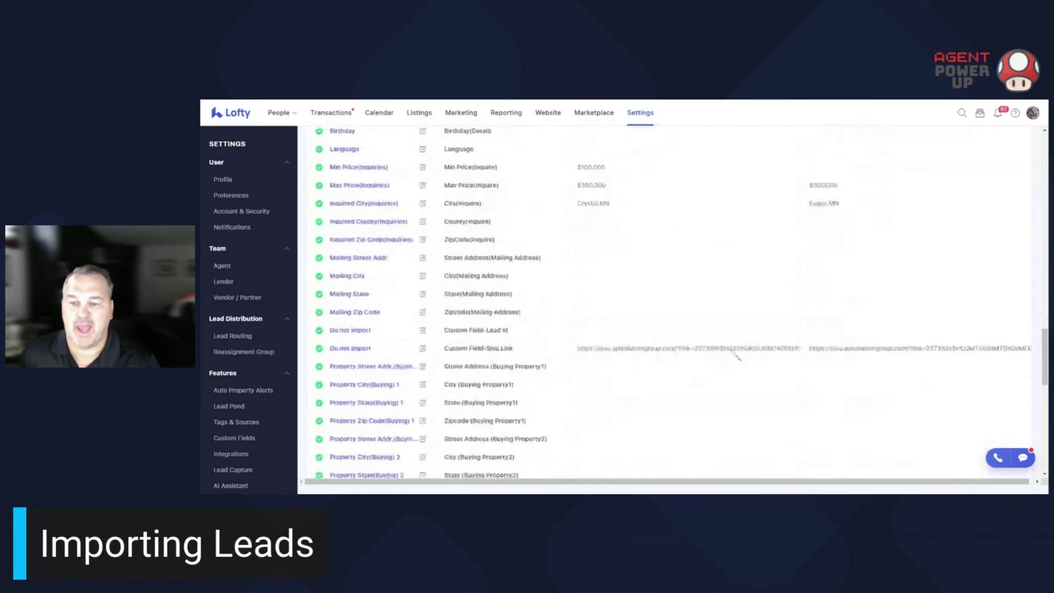
{"action": "scroll", "coordinate": [773, 354], "scroll_direction": "down", "scroll_amount": 5}
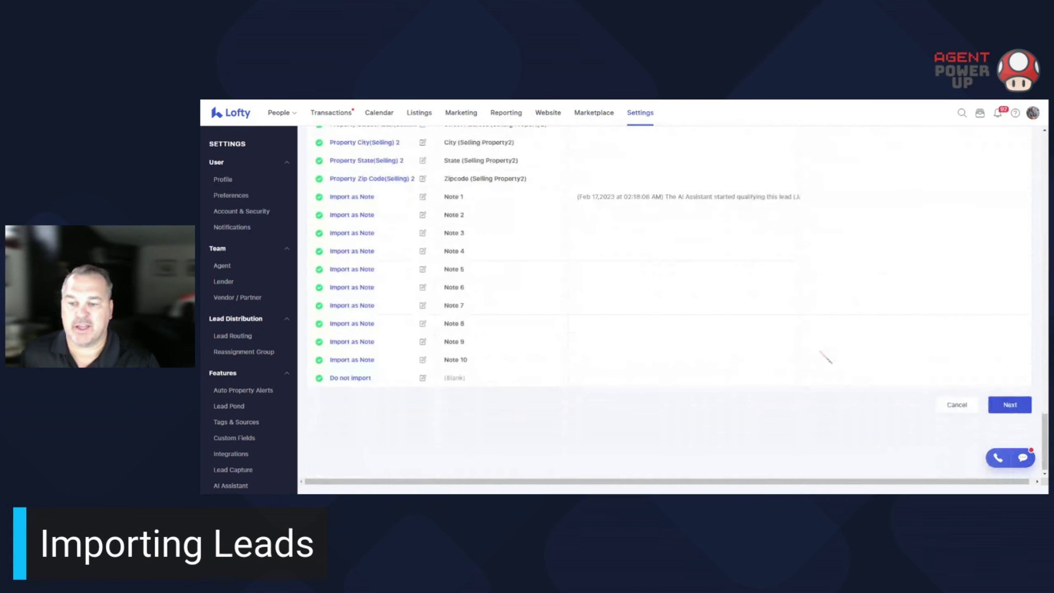
{"action": "left_click", "coordinate": [1007, 403]}
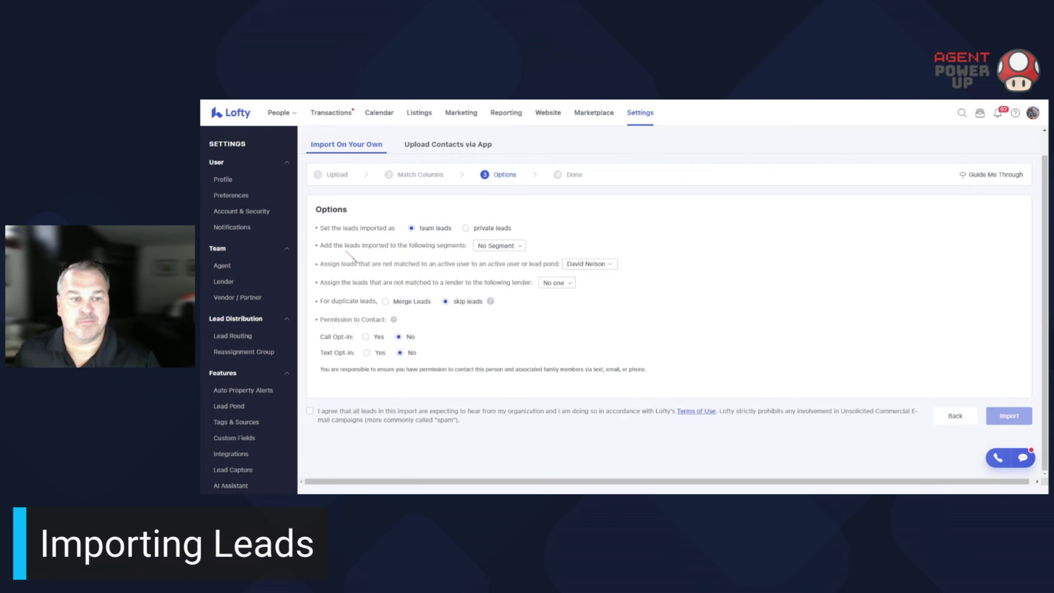
Examine the segment choices, the agent choices for unmatched leads and the duplicate-lead handling in the import options.
{"action": "left_click", "coordinate": [496, 247]}
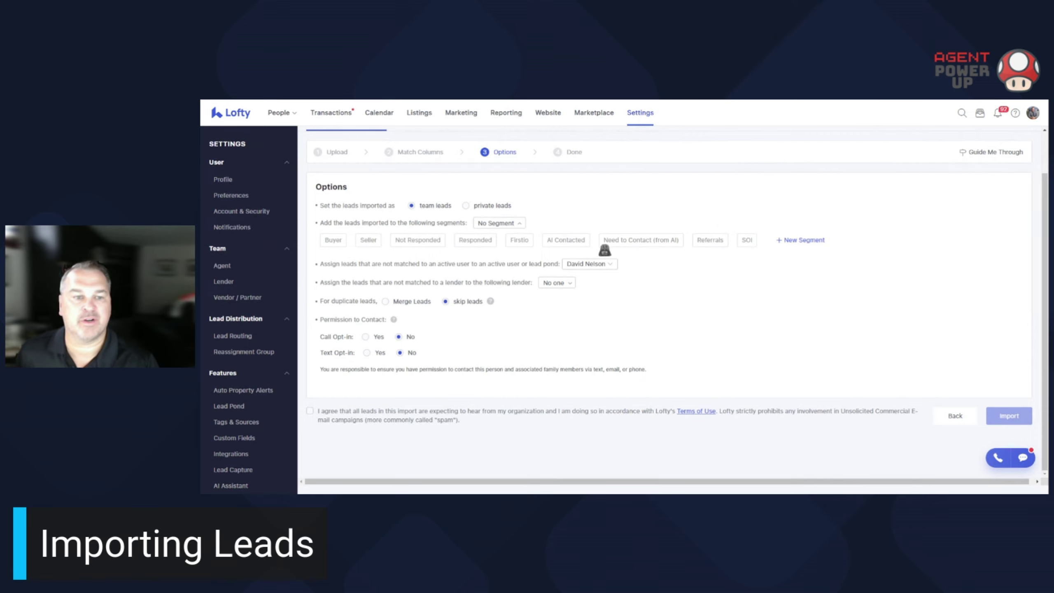
{"action": "left_click", "coordinate": [609, 265]}
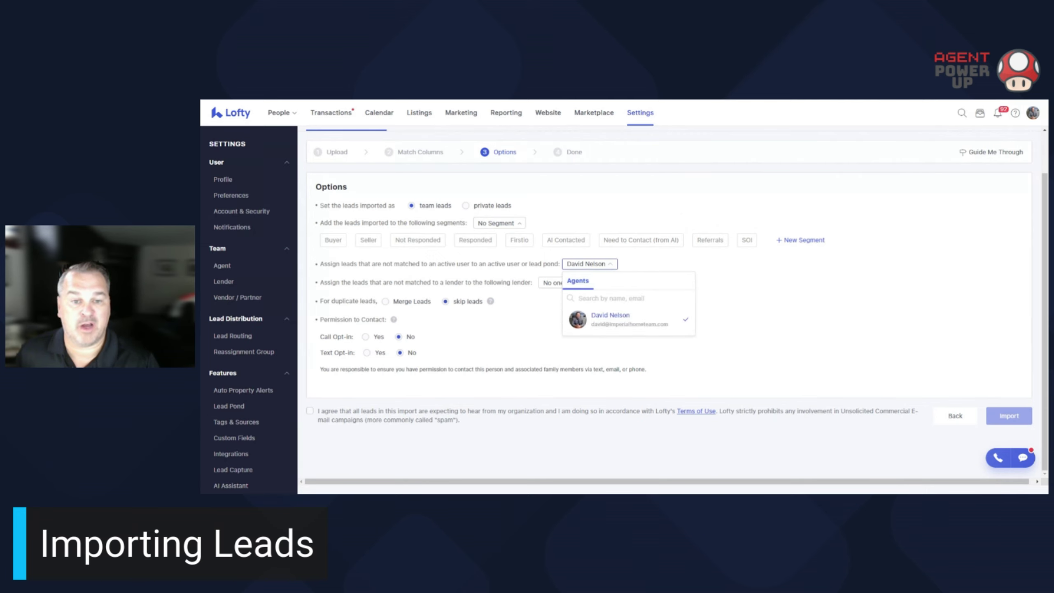
{"action": "left_click", "coordinate": [832, 292]}
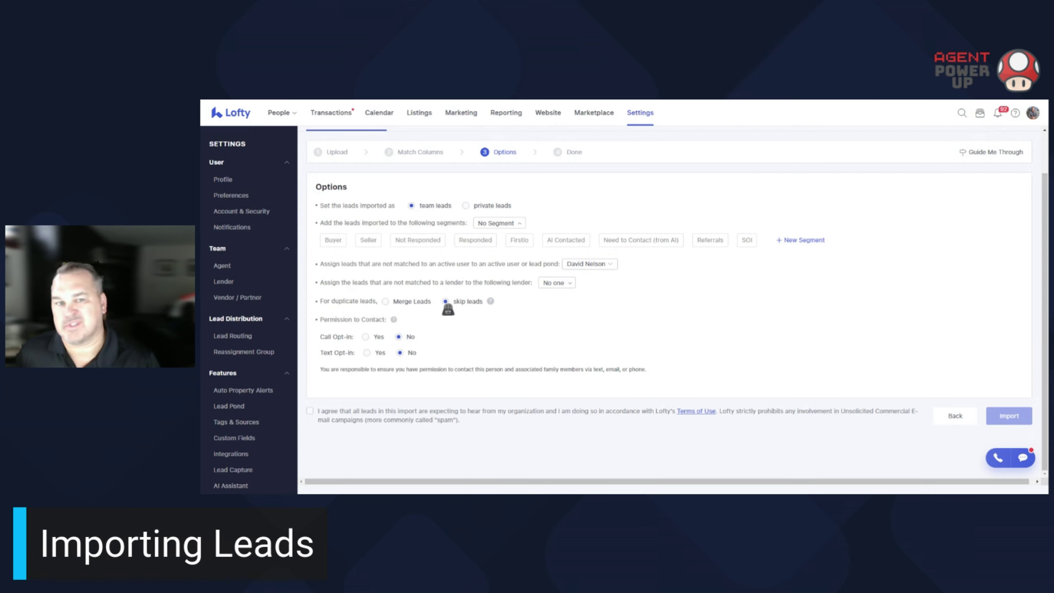
{"action": "mouse_move", "coordinate": [493, 307]}
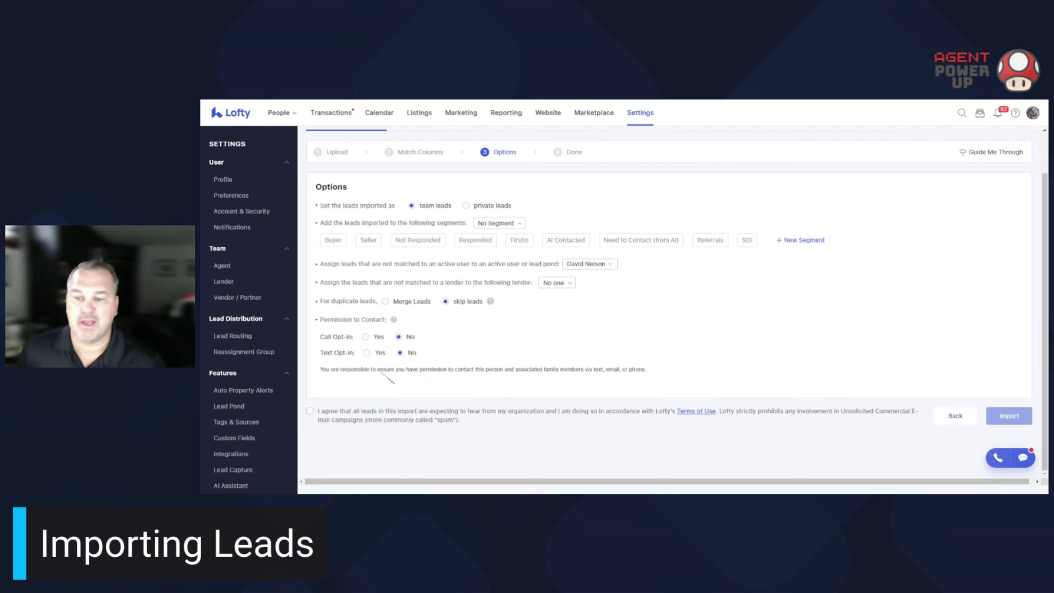
Accept the agreement that all imported leads expect to hear from the organization under Lofty's Terms of Use.
{"action": "left_click", "coordinate": [310, 411]}
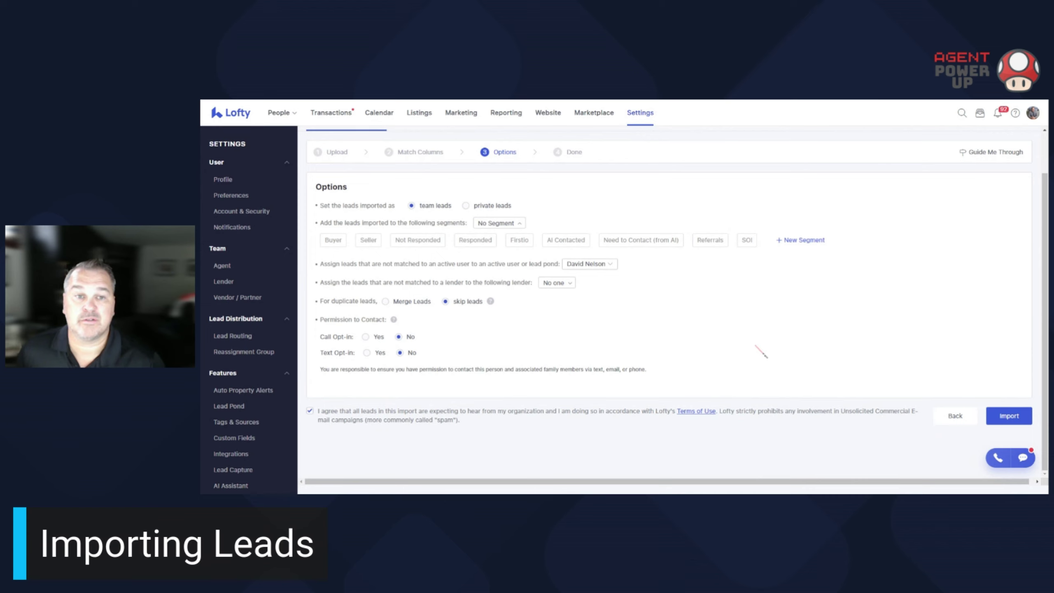
{"action": "scroll", "coordinate": [762, 353], "scroll_direction": "up", "scroll_amount": 2}
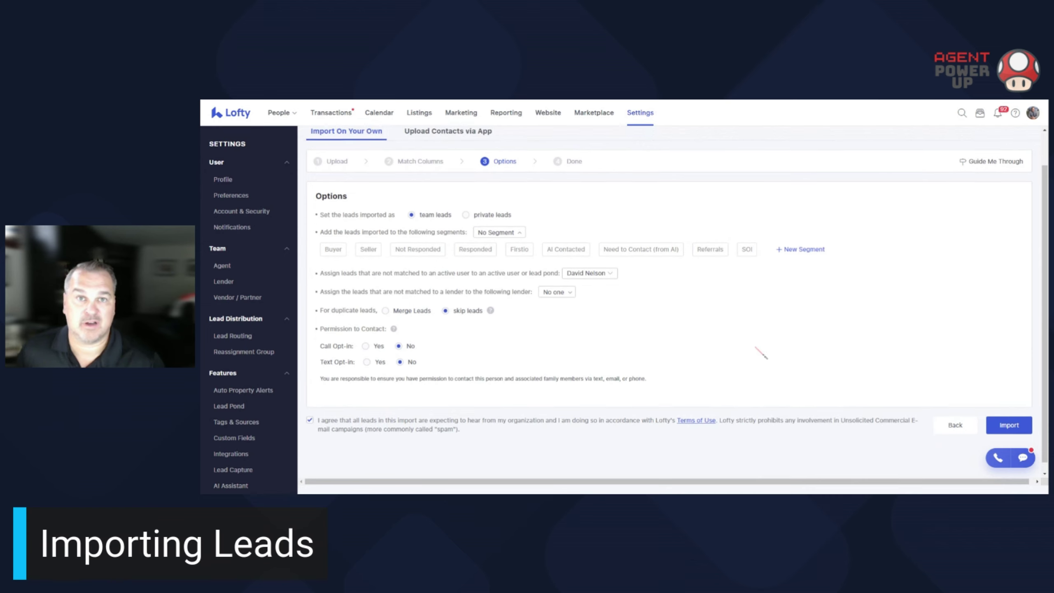